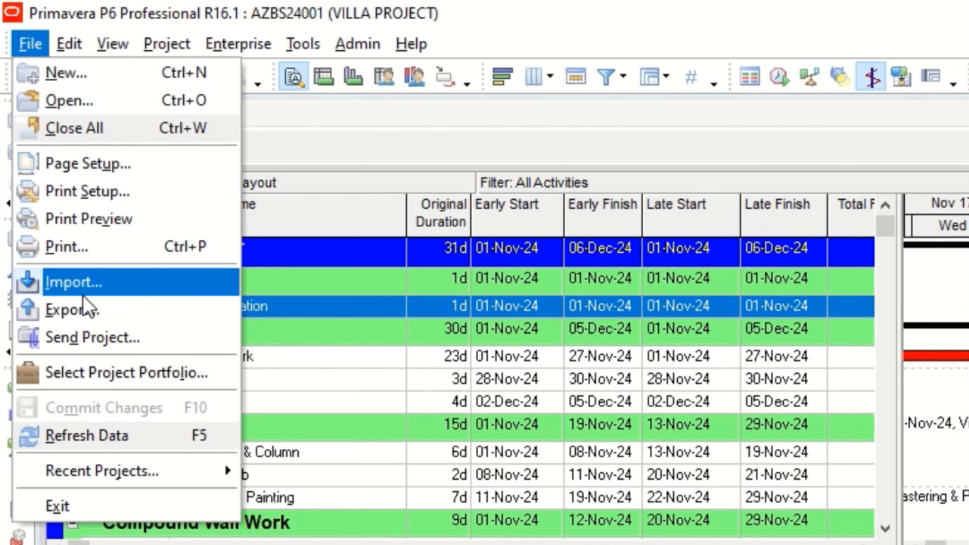
# Step: Start an export of the open project in Primavera PM (XER) format for version 16.1 or later
pyautogui.click(93, 308)
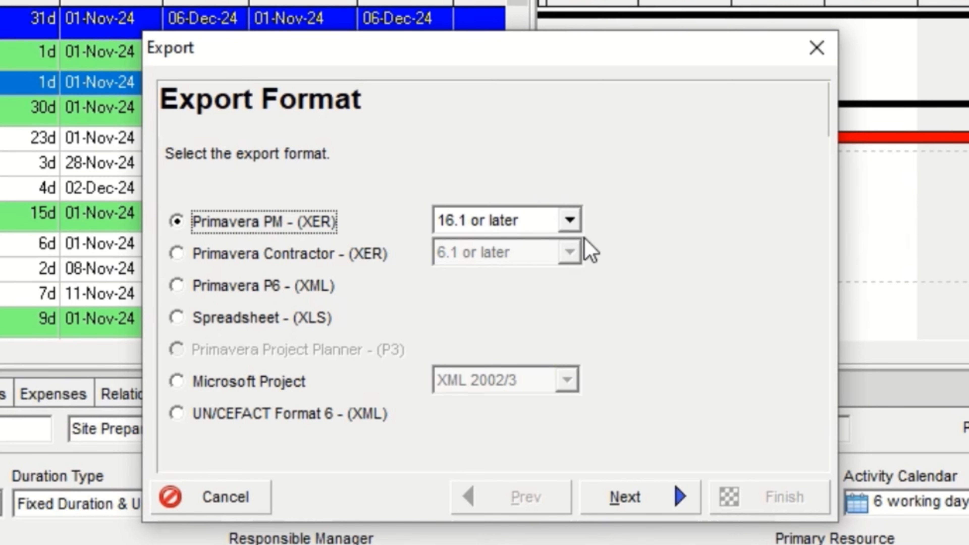
pyautogui.click(568, 222)
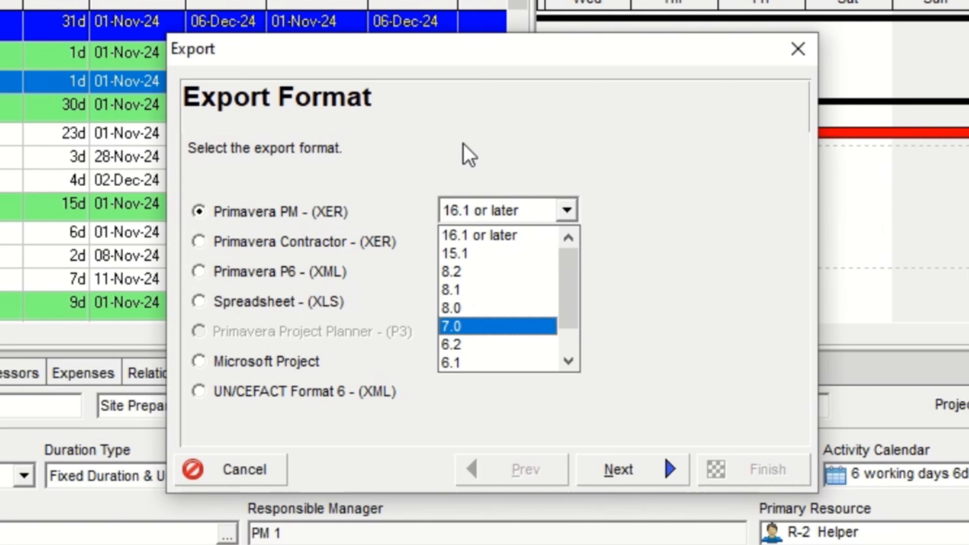
pyautogui.click(668, 221)
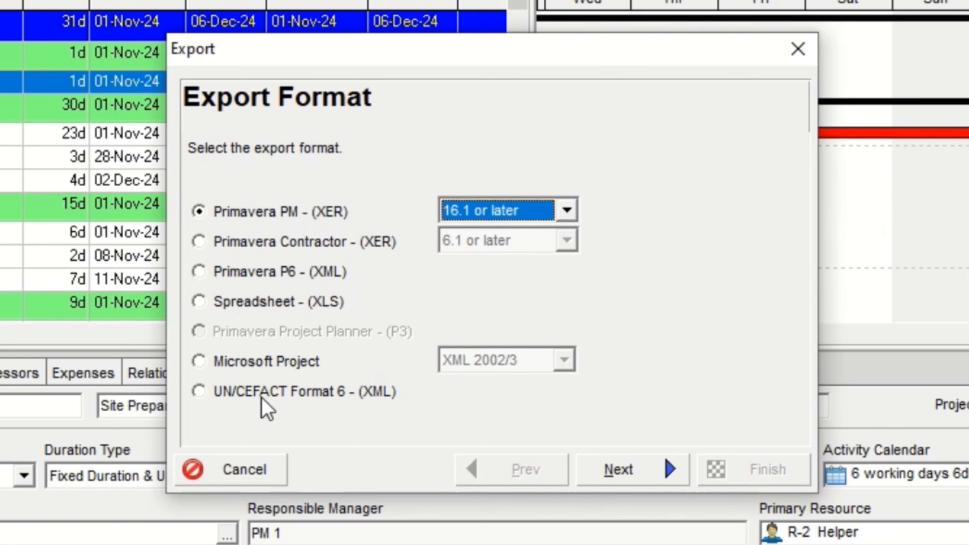
pyautogui.click(229, 361)
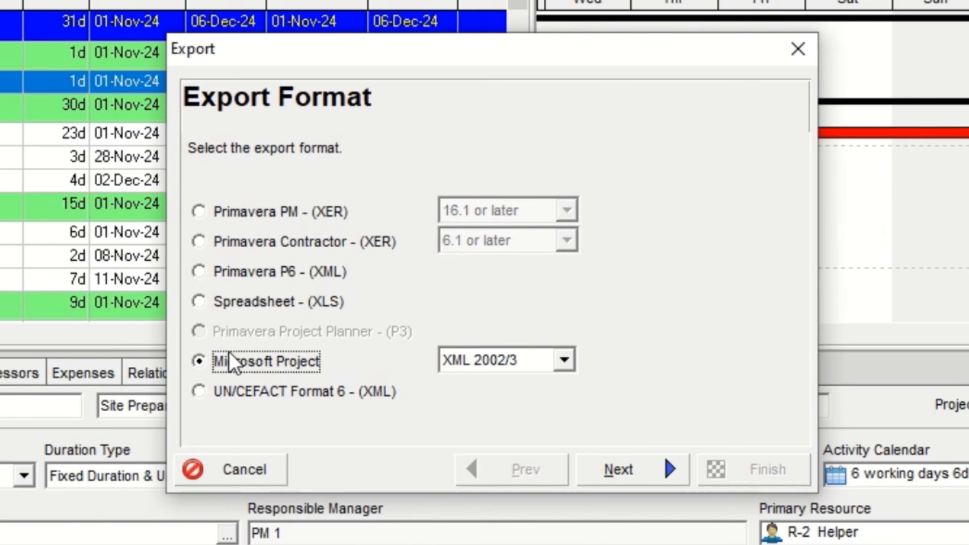
pyautogui.click(306, 212)
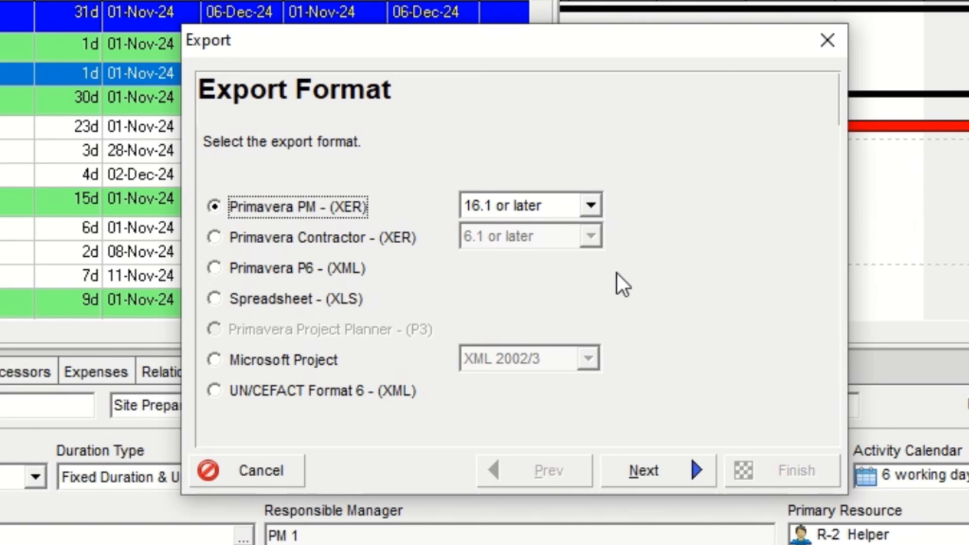
# Step: Export the Project data type and include project AZBS24001 VILLA PROJECT
pyautogui.click(656, 473)
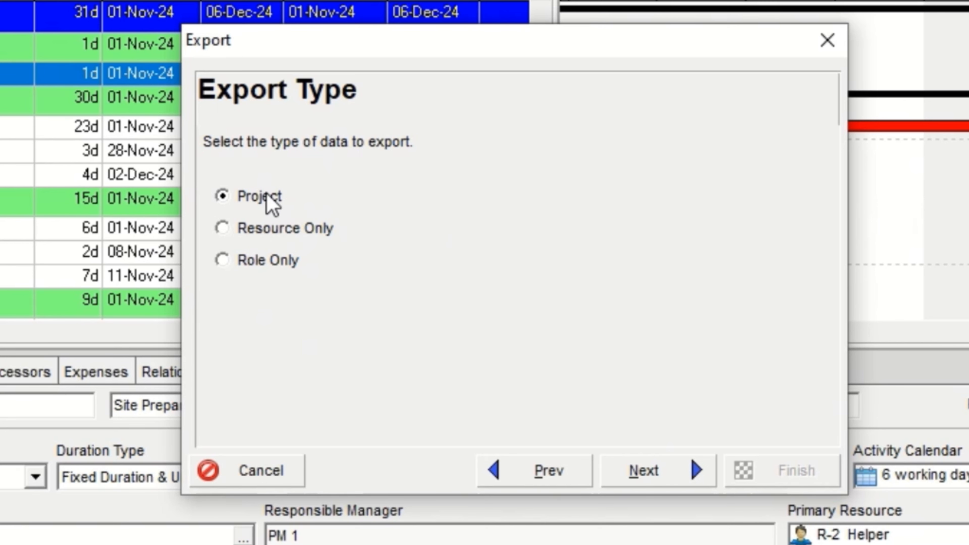
pyautogui.click(659, 471)
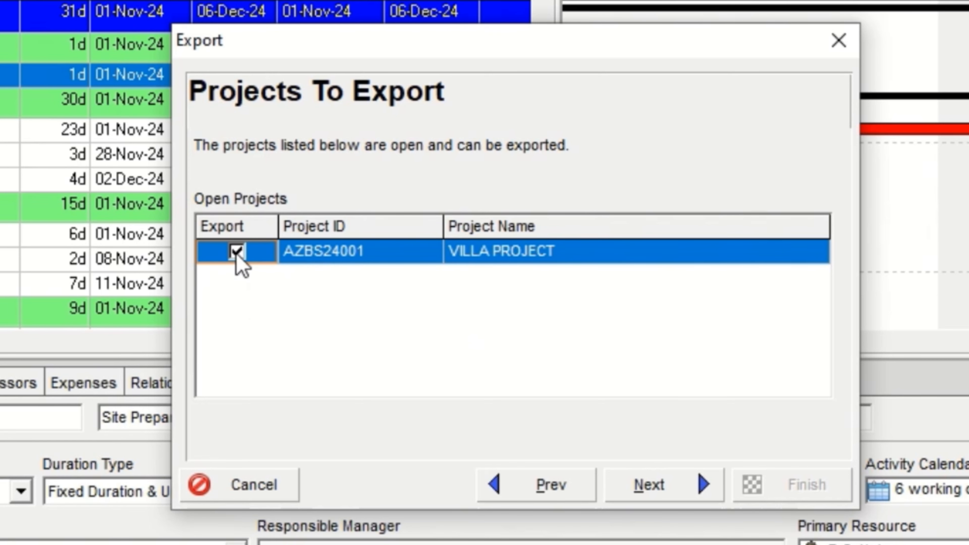
pyautogui.click(643, 485)
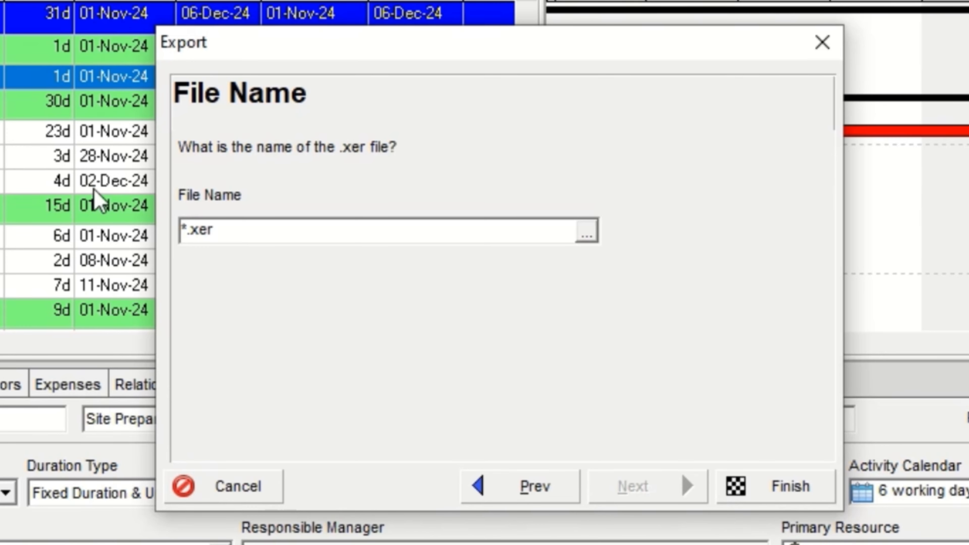
# Step: Save the export to the Desktop as an XER file named "vill name" and complete the export
pyautogui.click(592, 237)
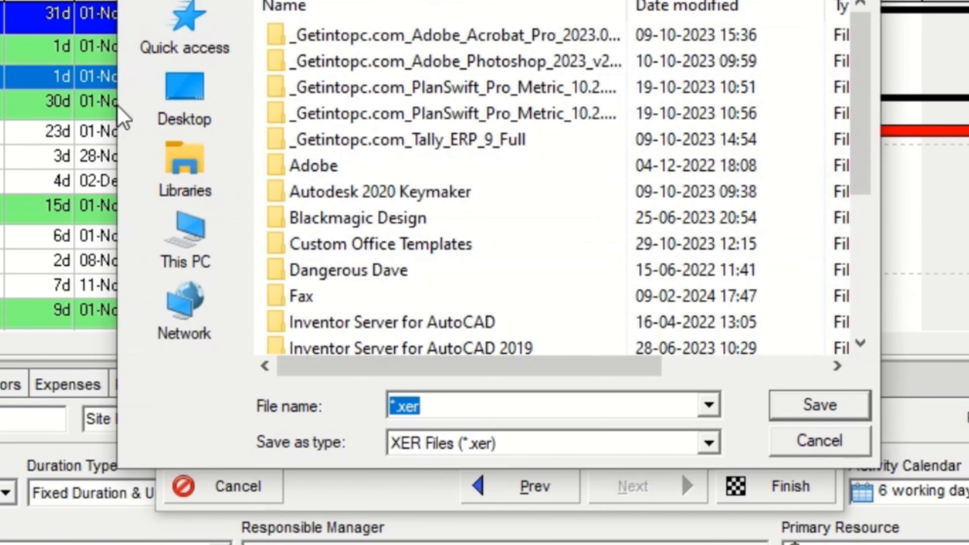
pyautogui.click(173, 264)
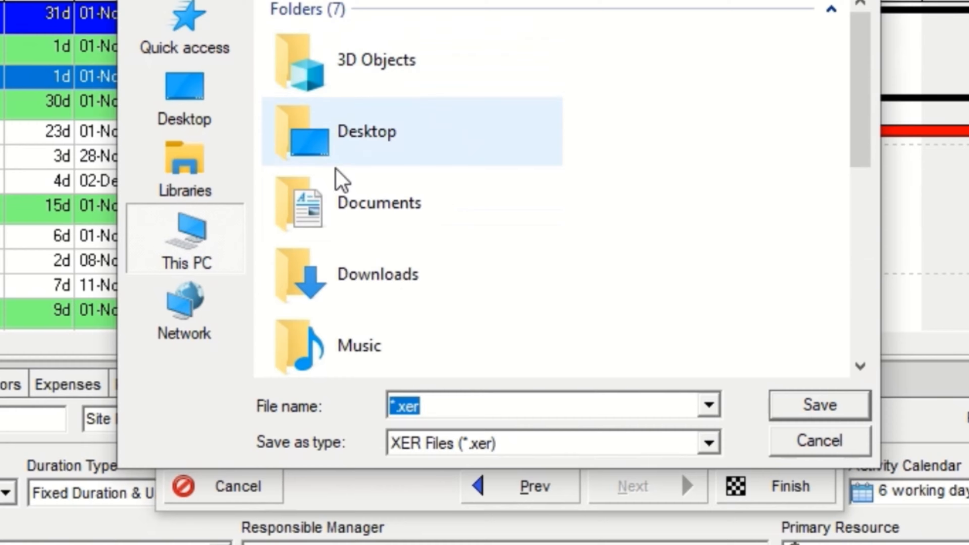
pyautogui.doubleClick(335, 177)
pyautogui.write('vill name')
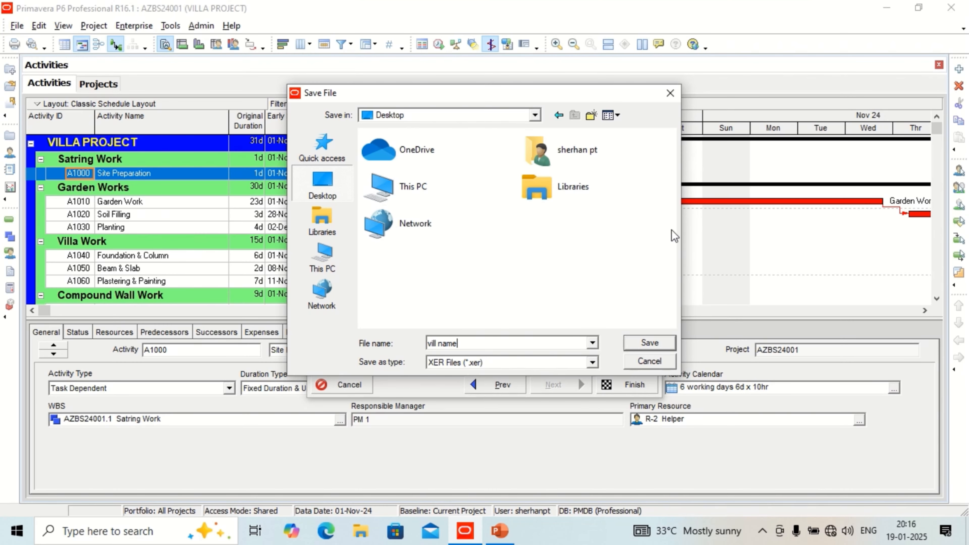
pyautogui.click(650, 343)
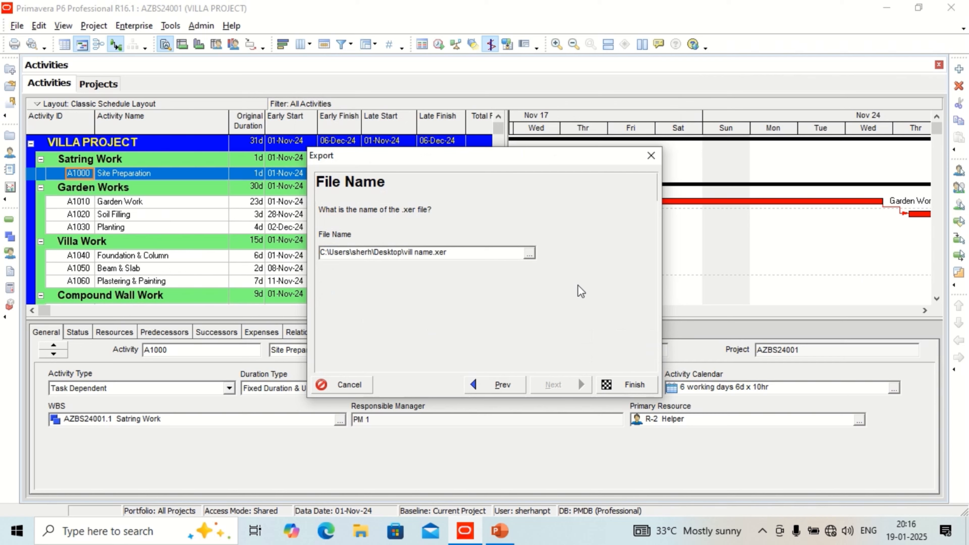
pyautogui.click(633, 384)
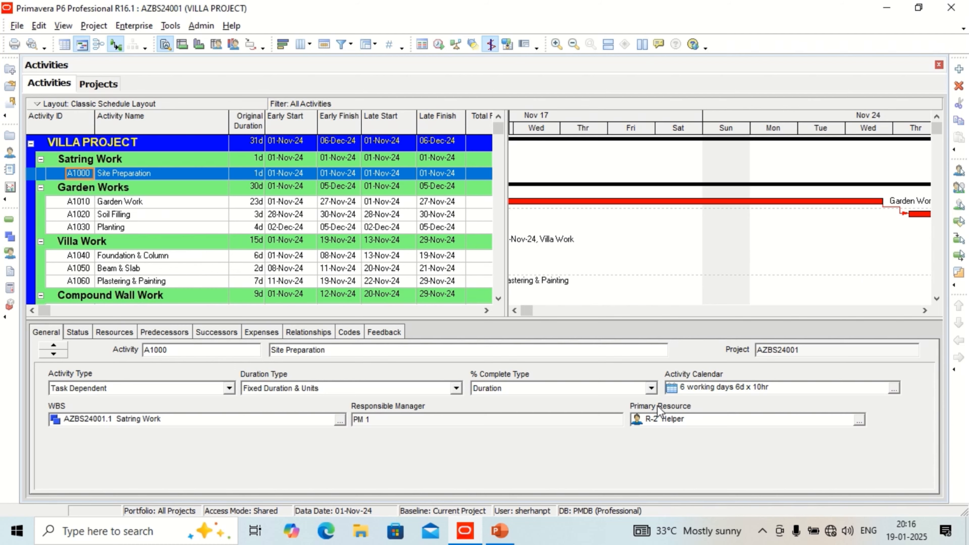
# Step: Check the exported "vill name" file on the Windows desktop and return to Primavera P6
pyautogui.click(887, 8)
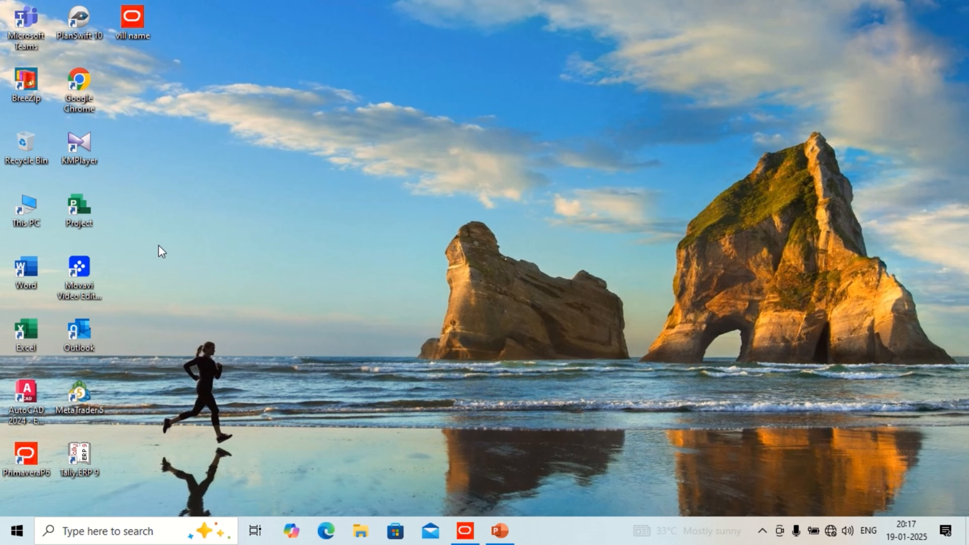
pyautogui.click(141, 38)
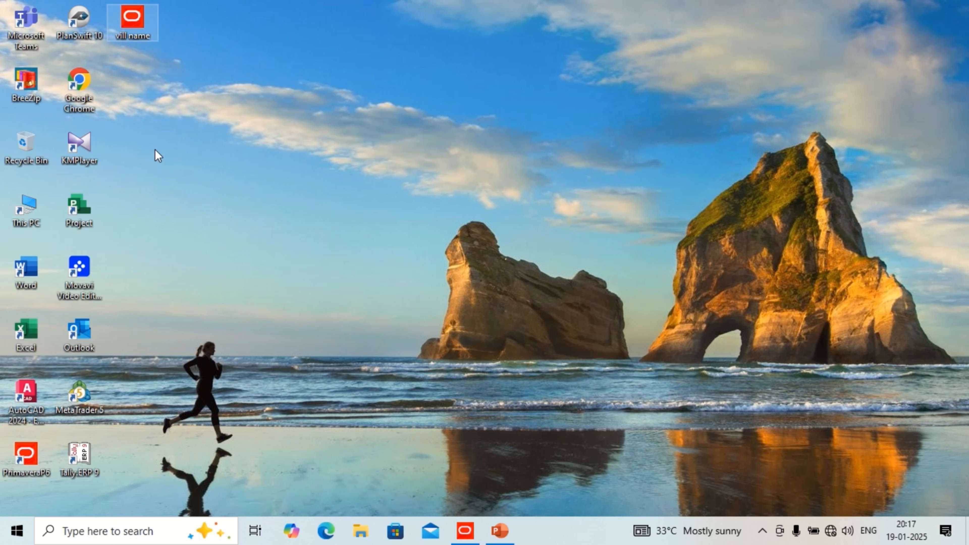
pyautogui.click(465, 531)
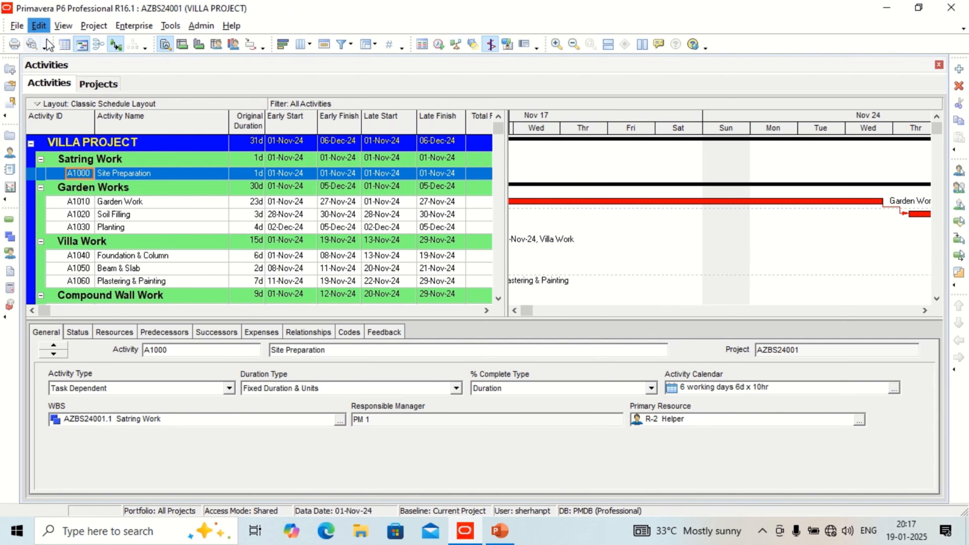
# Step: Close all open projects and start an import in Primavera PM (XER) format
pyautogui.click(20, 26)
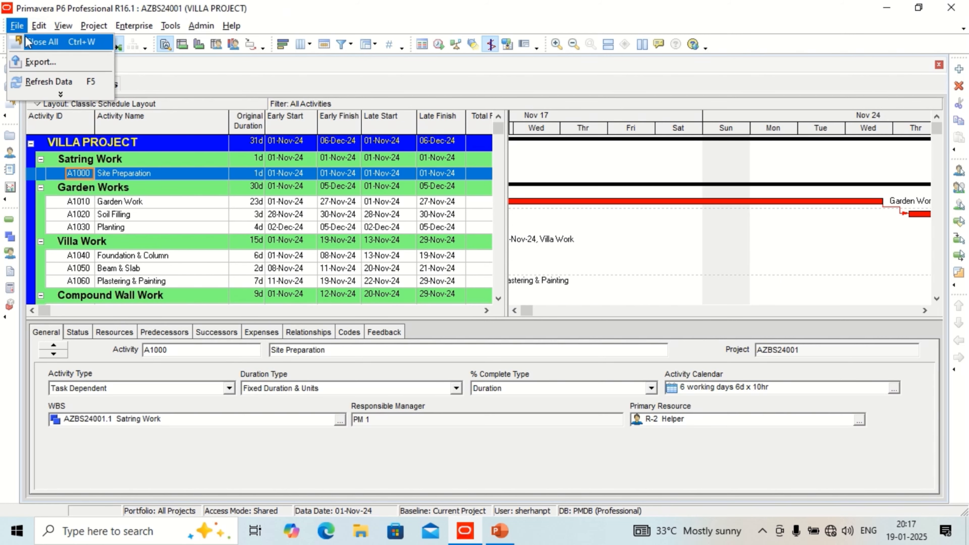
pyautogui.click(38, 42)
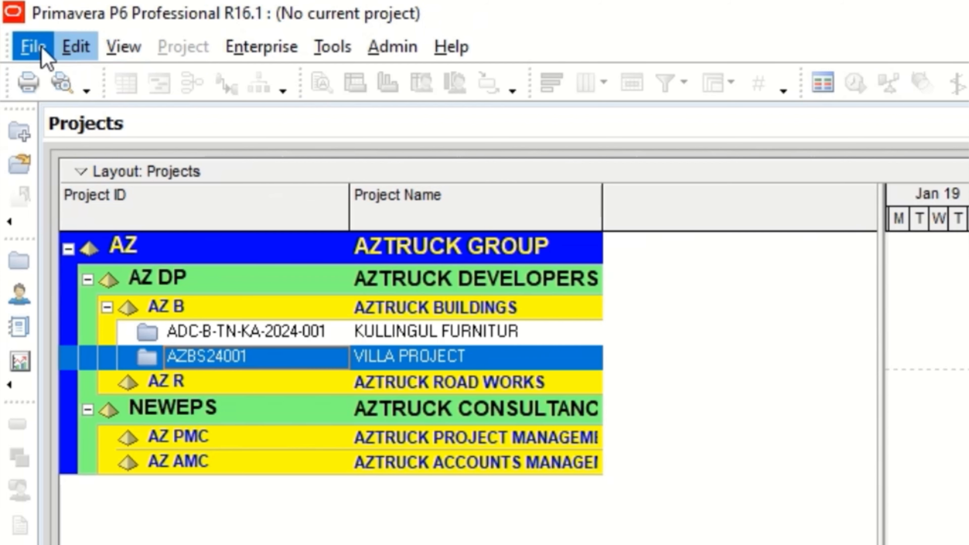
pyautogui.click(20, 28)
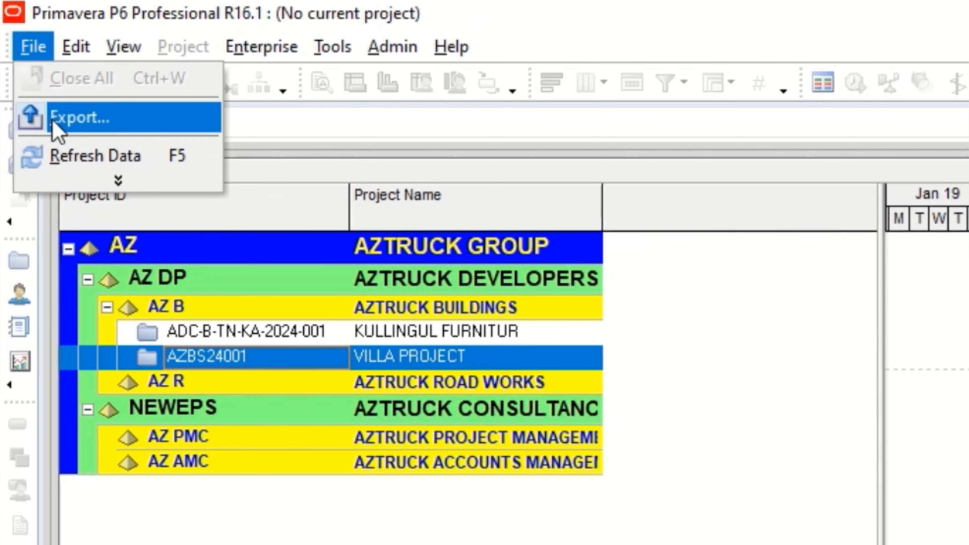
pyautogui.click(119, 181)
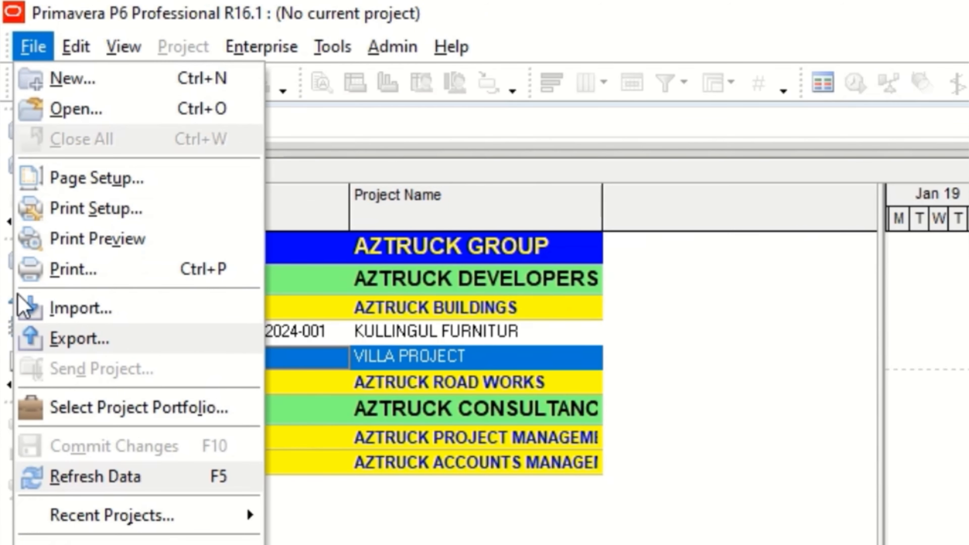
pyautogui.click(80, 315)
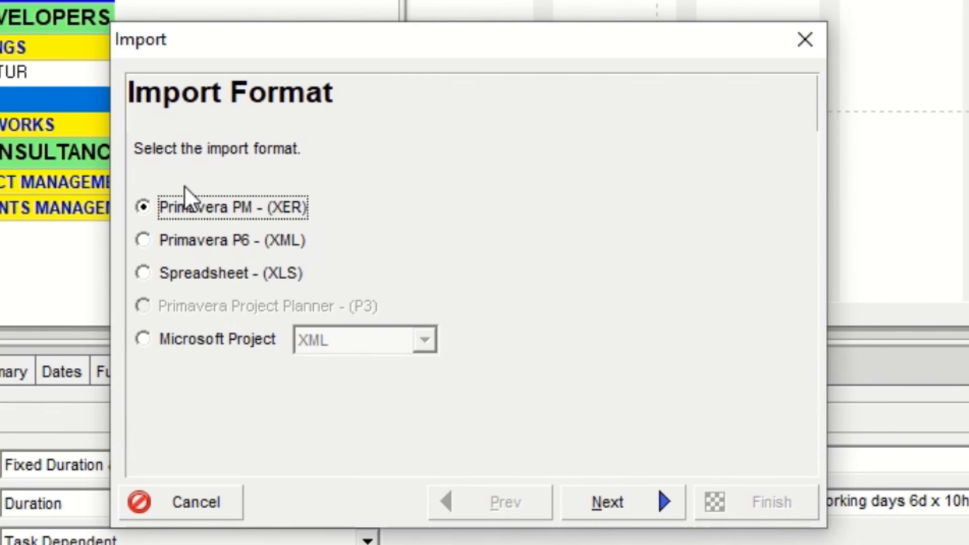
pyautogui.click(597, 513)
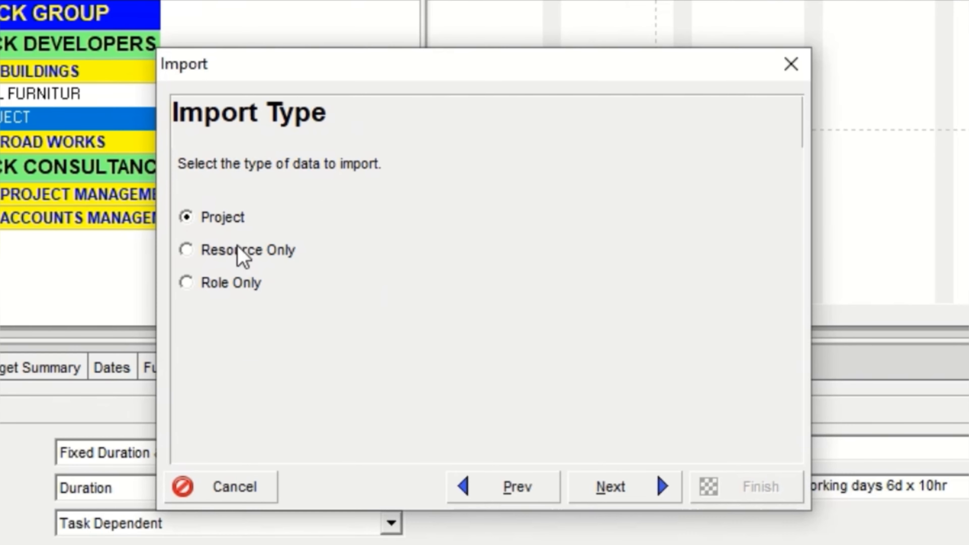
# Step: Choose Project as the data type to import and select the "vill name" XER file from the Desktop as the source
pyautogui.click(612, 495)
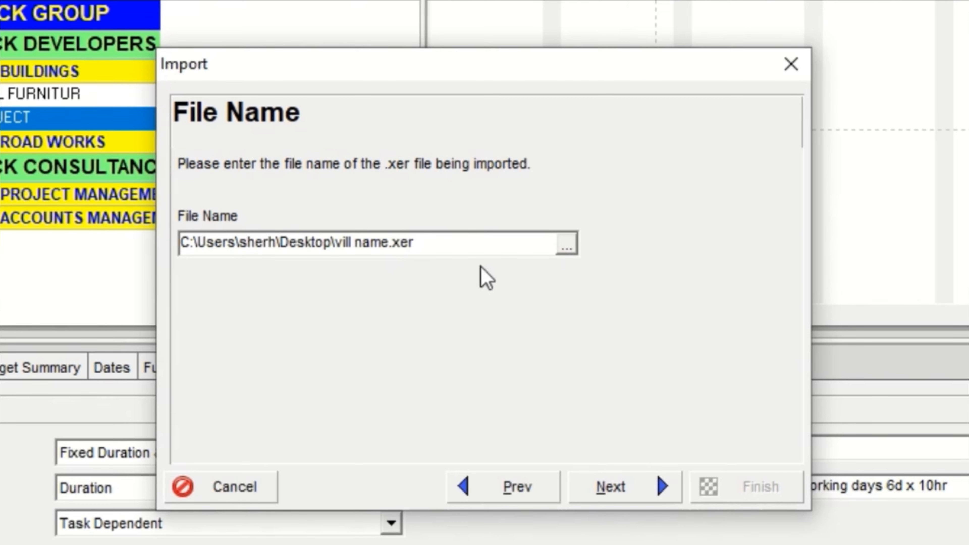
pyautogui.click(568, 247)
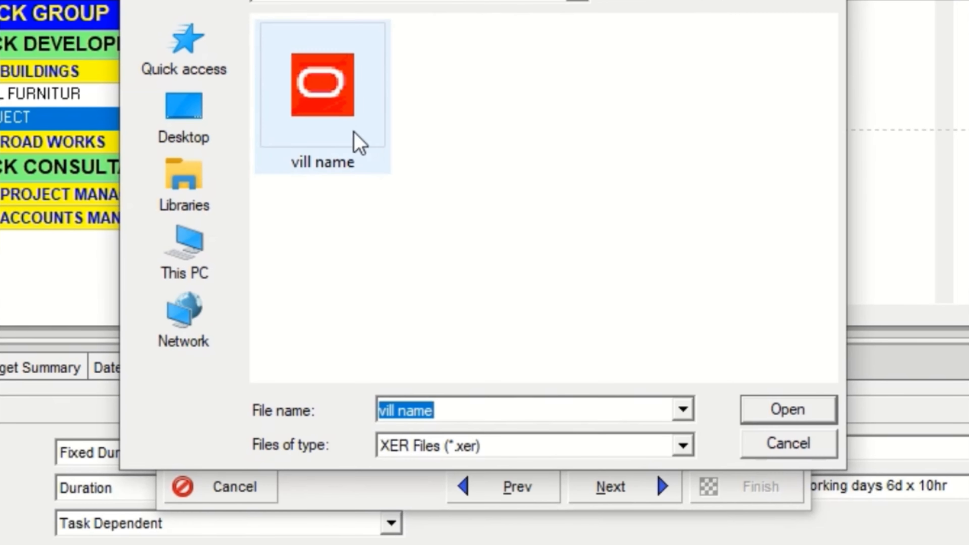
pyautogui.click(336, 123)
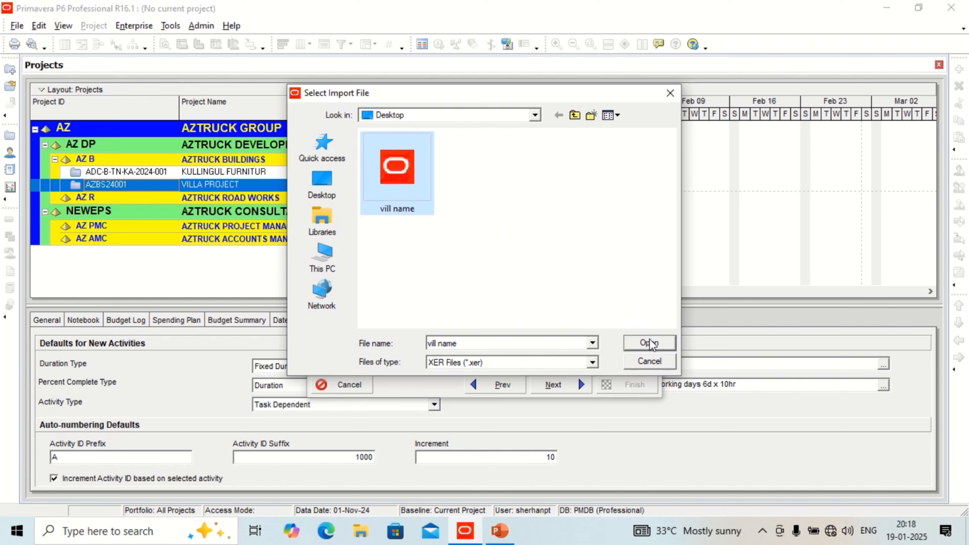
pyautogui.click(652, 344)
pyautogui.click(557, 384)
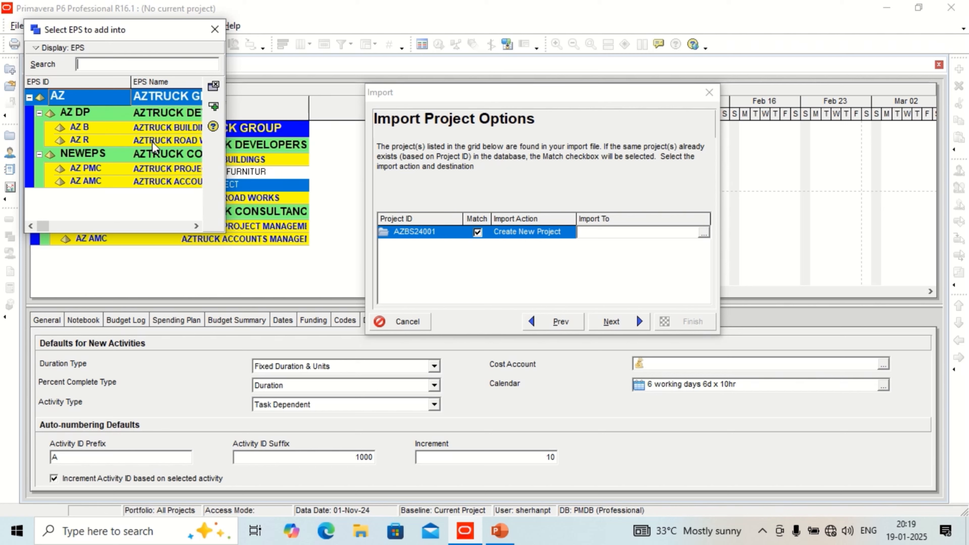
# Step: Import AZBS24001 as a new project into the AZ R (AZTRUCK ROAD WORKS) EPS node and close the import wizard
pyautogui.doubleClick(153, 146)
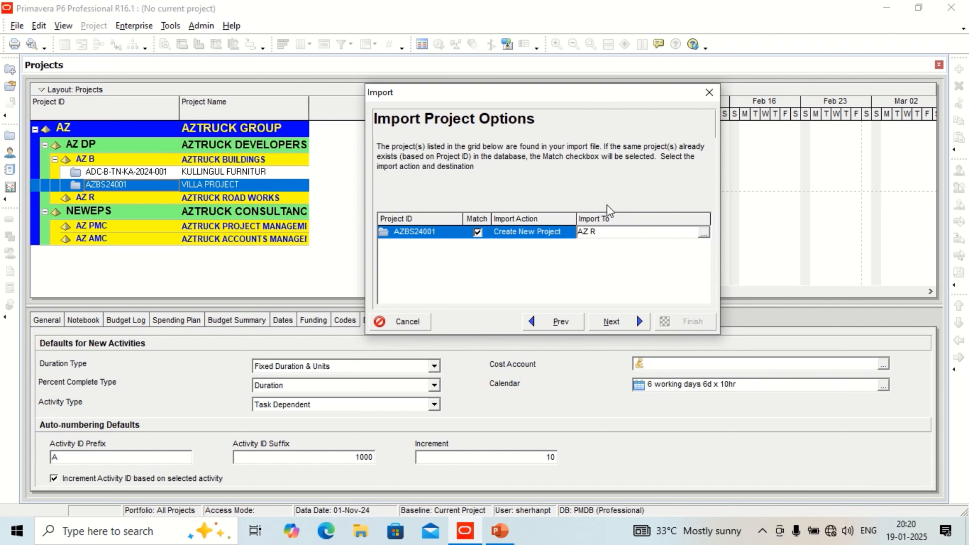
pyautogui.click(612, 322)
pyautogui.click(612, 322)
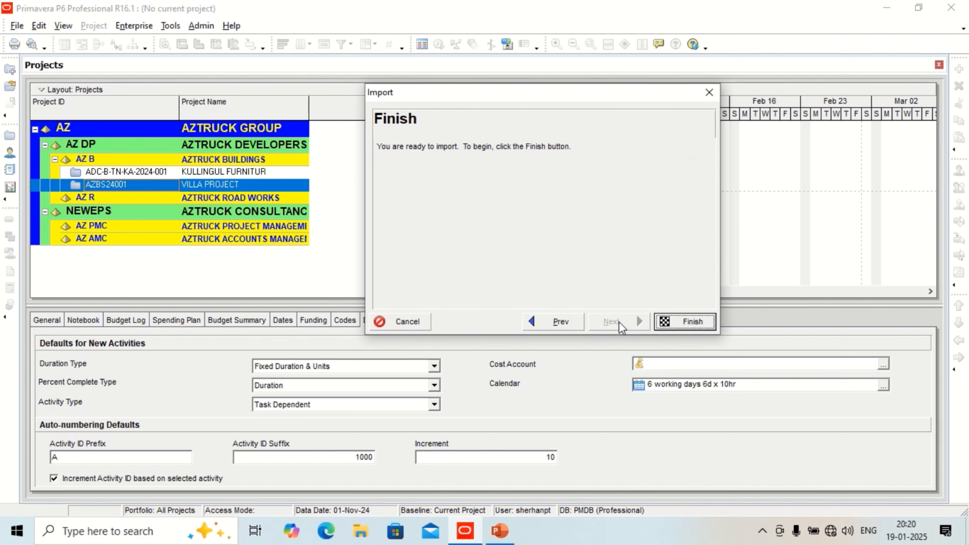
pyautogui.click(683, 322)
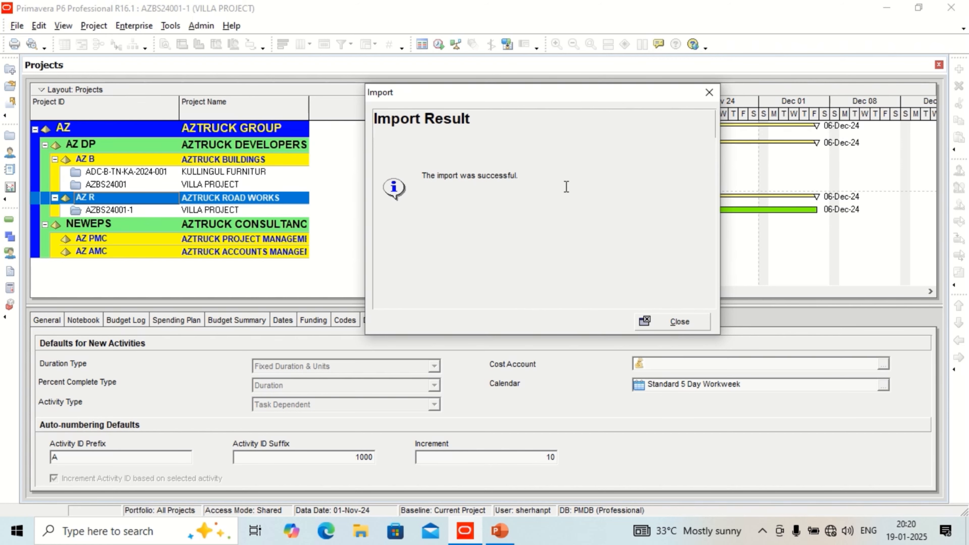
pyautogui.click(672, 323)
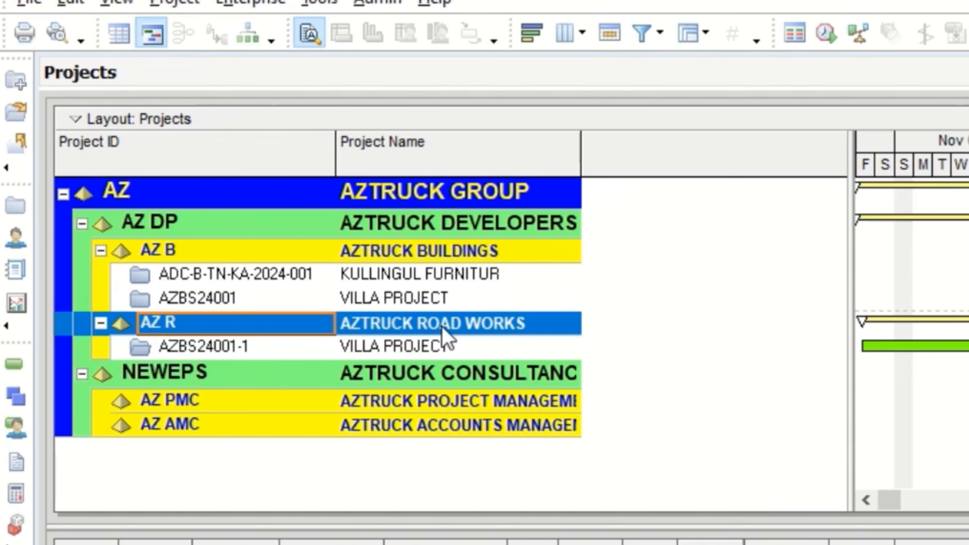
# Step: Open the imported project AZBS24001-1 VILLA PROJECT under AZ R
pyautogui.click(369, 355)
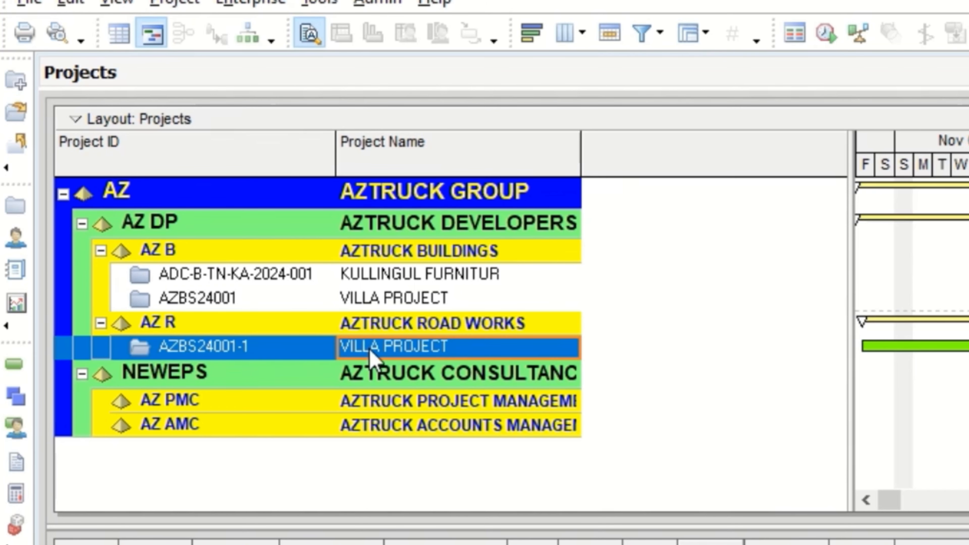
pyautogui.rightClick(369, 357)
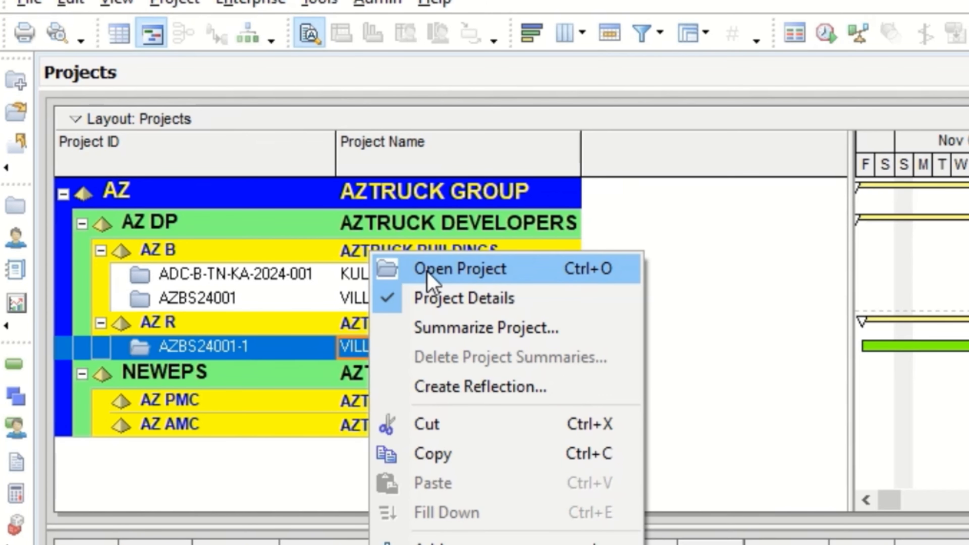